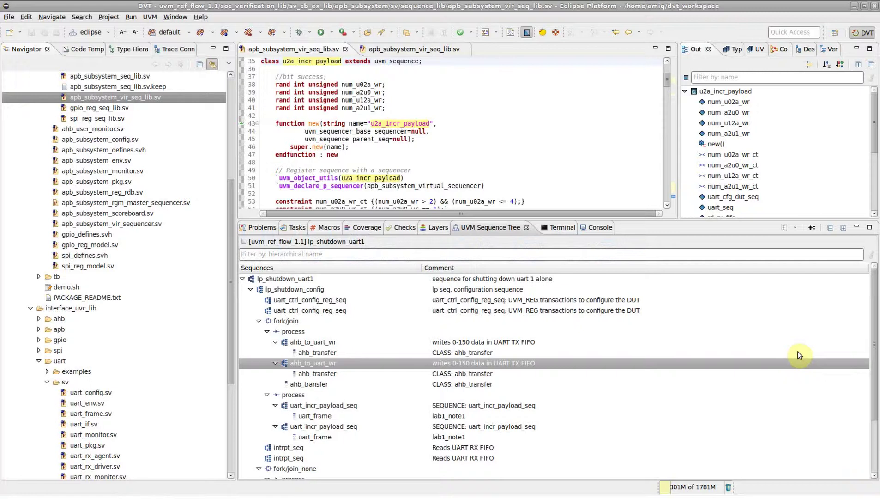
pyautogui.scroll(-3, 798, 352)
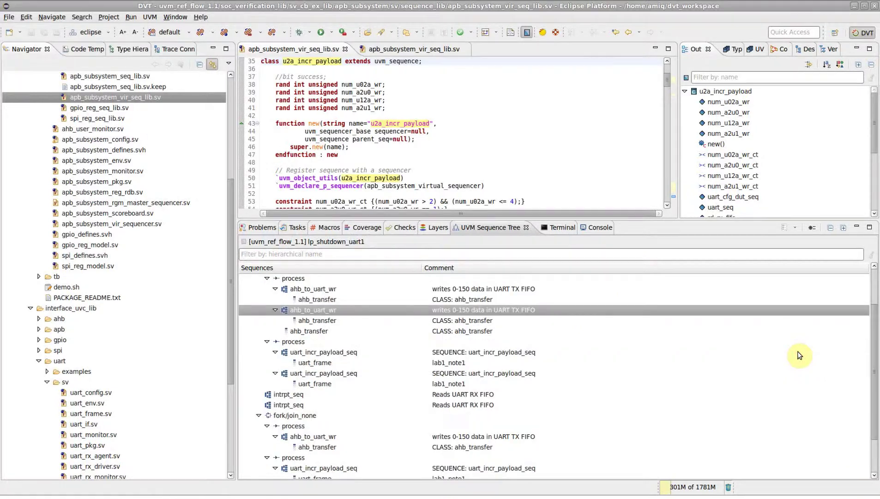
pyautogui.scroll(-2, 798, 351)
pyautogui.scroll(-1, 798, 354)
pyautogui.scroll(-1, 798, 354)
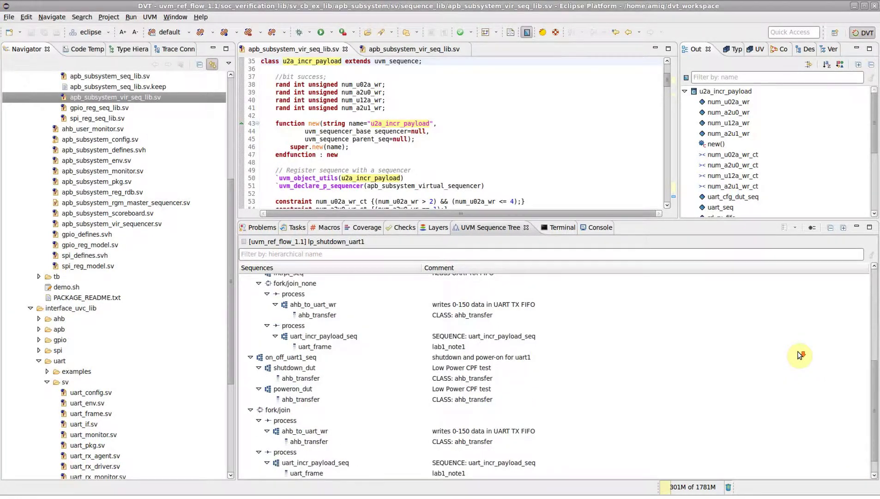
pyautogui.scroll(-1, 799, 354)
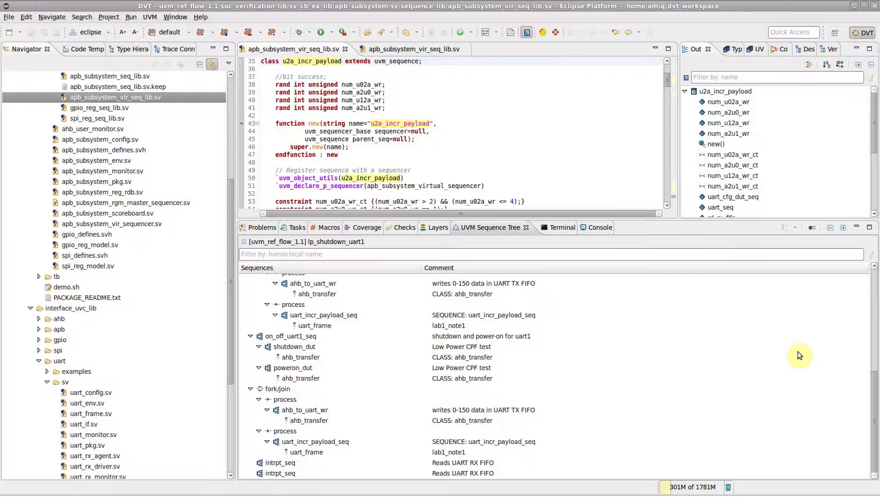
pyautogui.scroll(1, 798, 354)
pyautogui.scroll(1, 799, 354)
pyautogui.scroll(1, 798, 355)
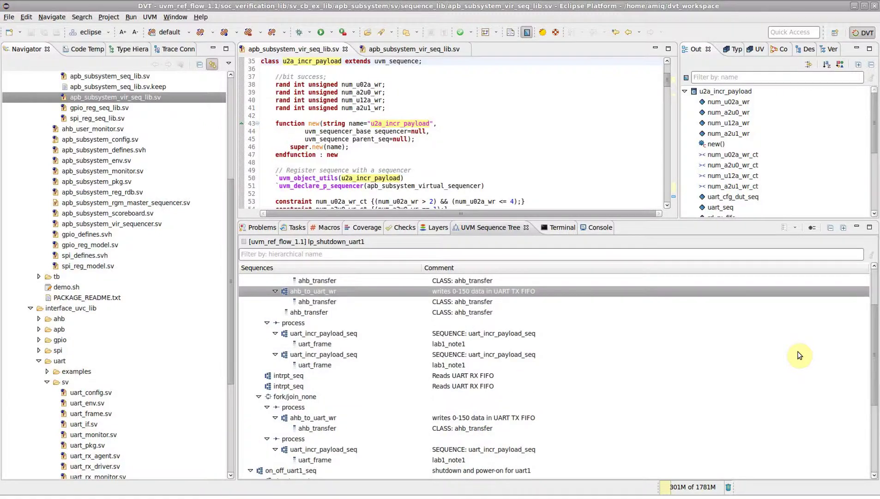
pyautogui.scroll(1, 798, 354)
pyautogui.scroll(1, 799, 355)
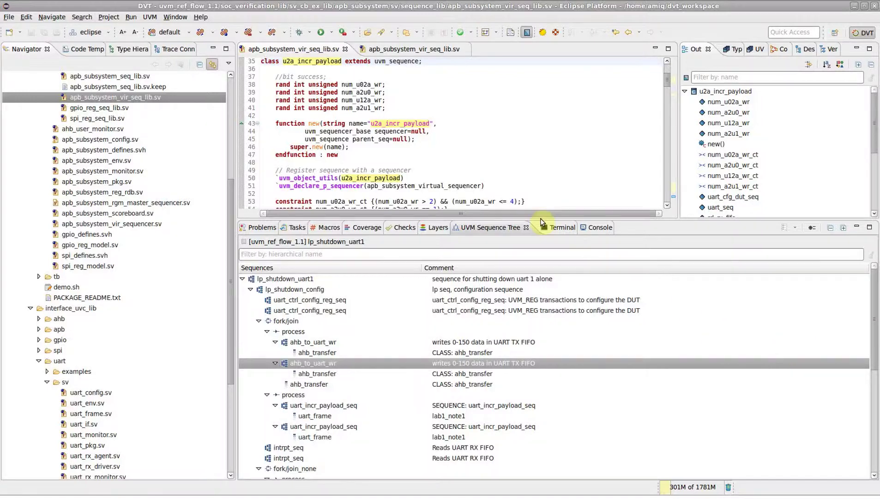
# Step: Show the UVM sequence tree for u2a_incr_payload, then select apb_subsystem_vseq in the other library file
pyautogui.click(328, 61)
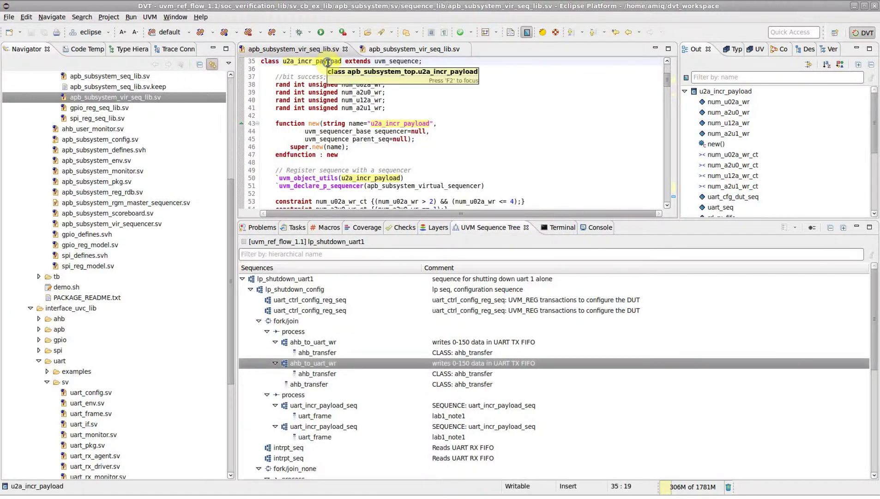
pyautogui.rightClick(327, 61)
pyautogui.moveTo(347, 120)
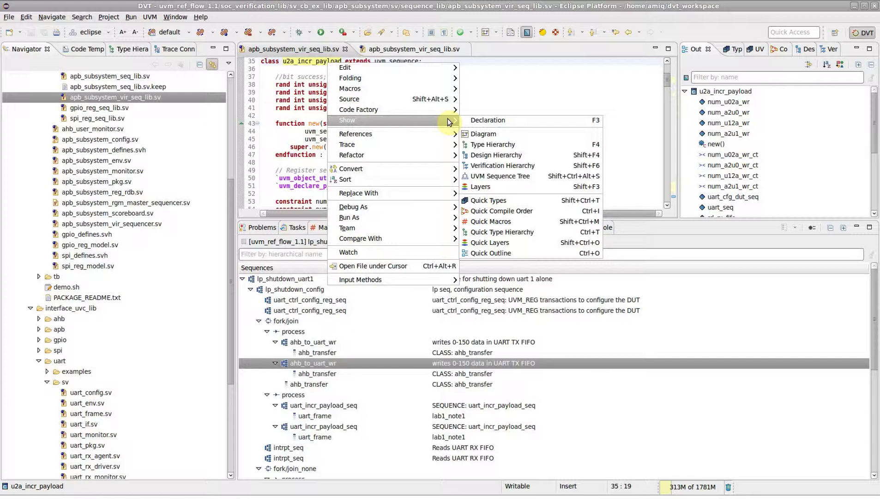
pyautogui.click(537, 176)
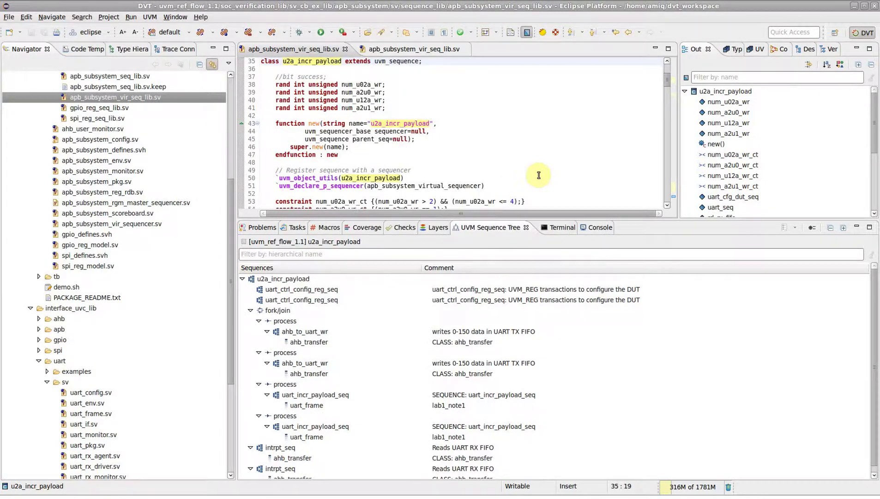
pyautogui.click(436, 51)
pyautogui.click(331, 60)
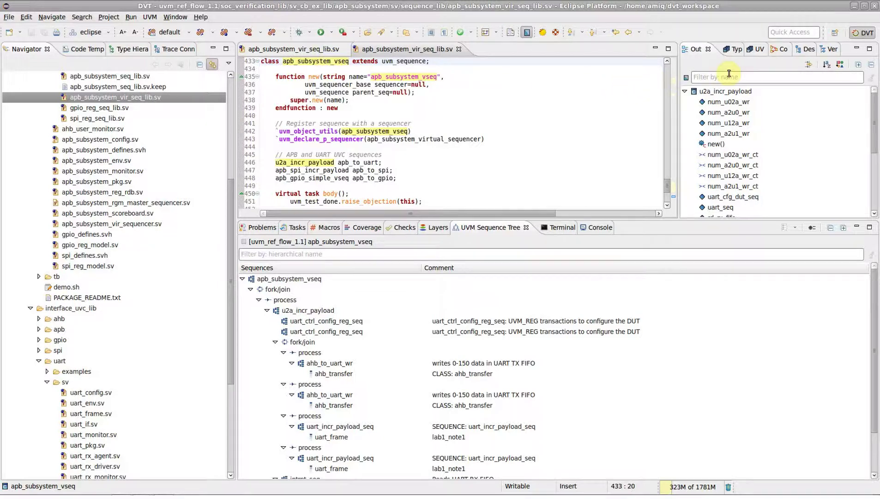
# Step: From the Types list, show the UVM sequence tree for lp_shutdown_rand
pyautogui.click(737, 50)
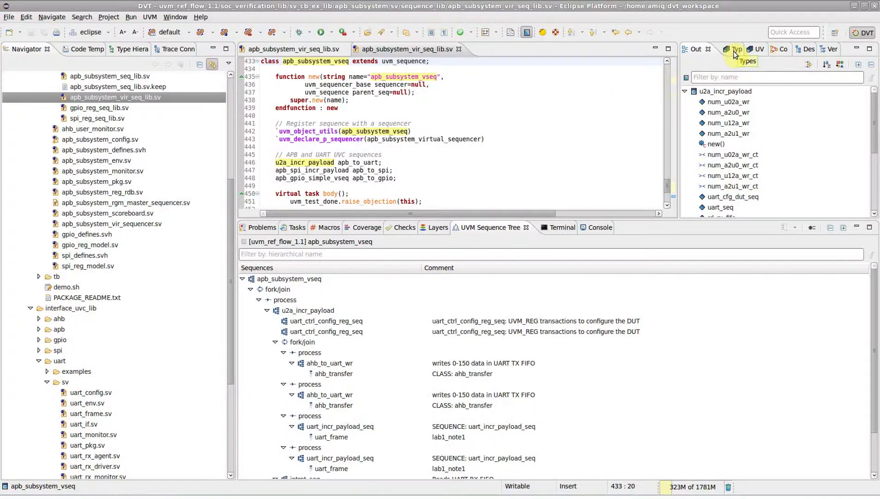
pyautogui.rightClick(789, 117)
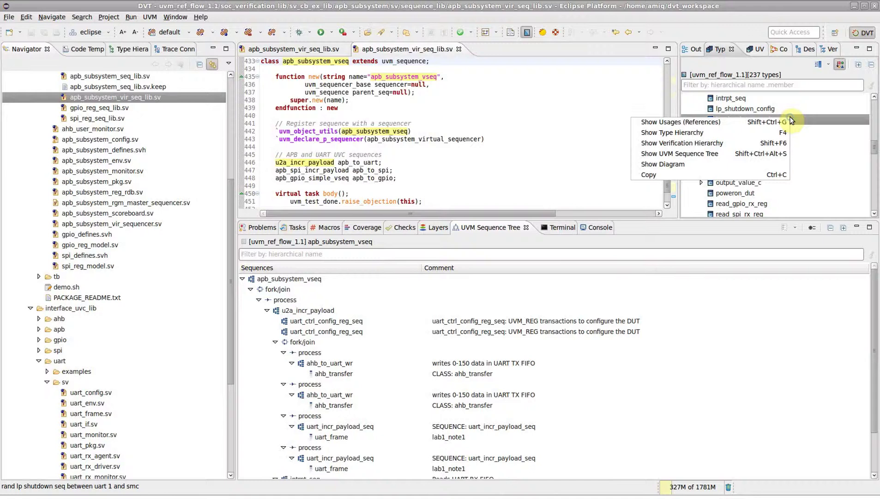
pyautogui.click(727, 153)
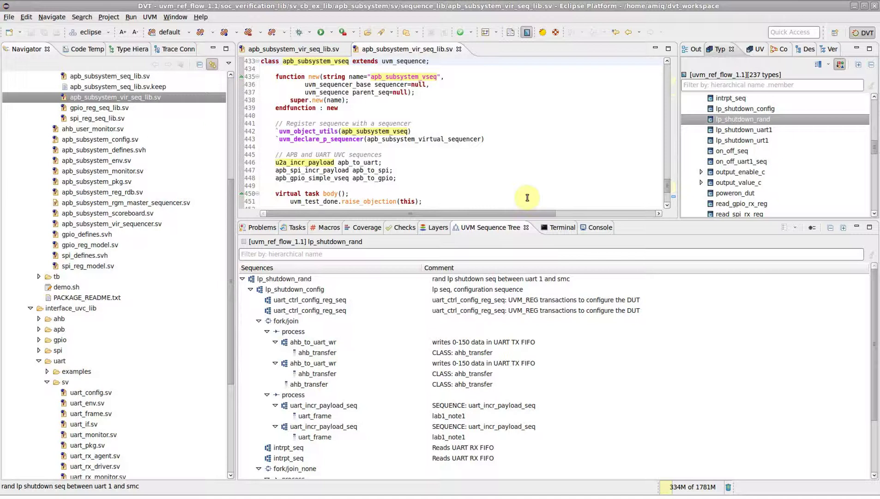
# Step: Jump to the source of the uart_ctrl_config_reg_seq, fork, begin and ahb_transfer tree entries
pyautogui.doubleClick(385, 310)
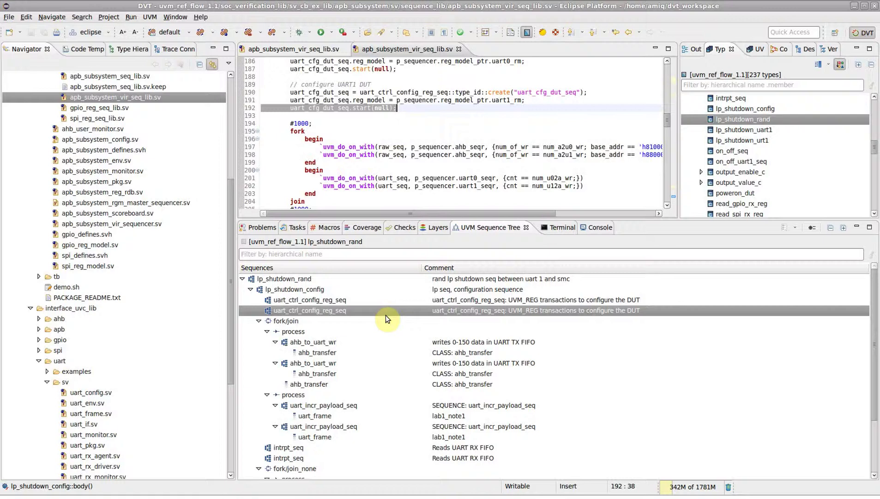
pyautogui.doubleClick(383, 322)
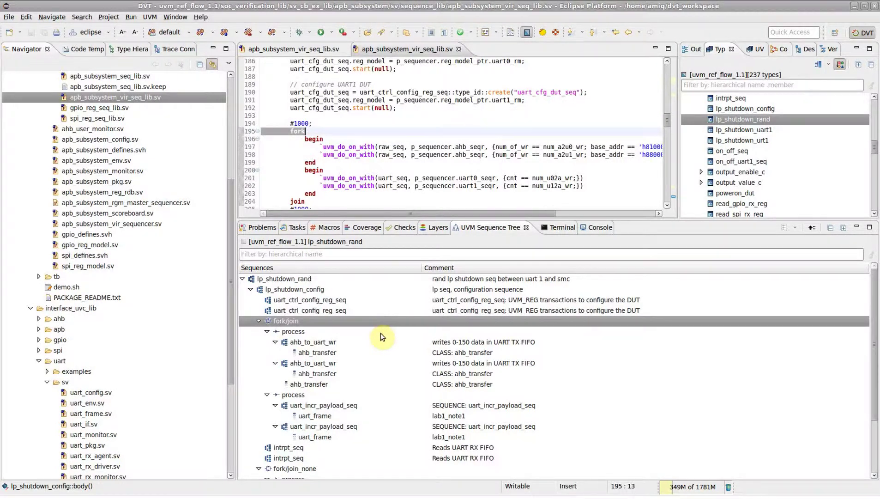
pyautogui.doubleClick(380, 333)
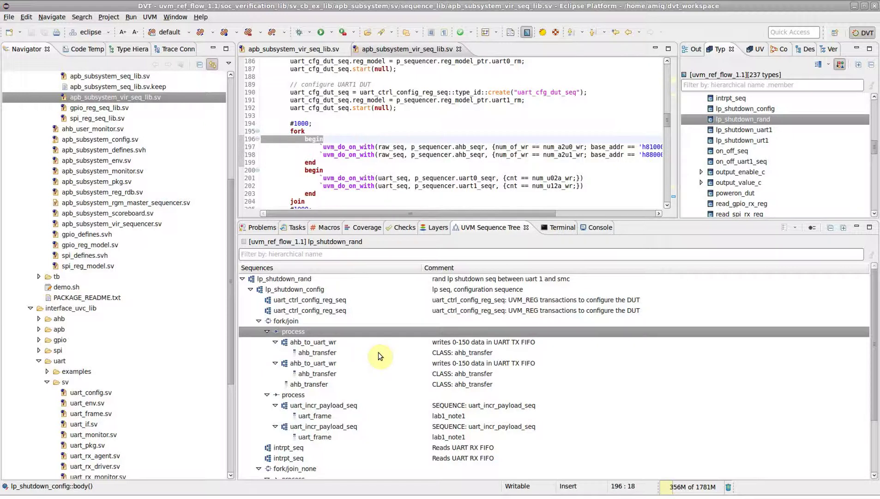
pyautogui.doubleClick(378, 352)
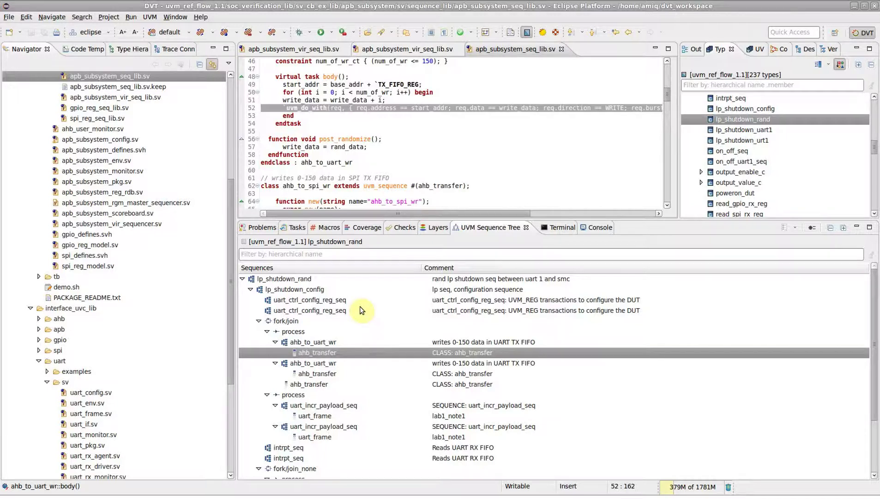
# Step: Re-root the UVM sequence tree on the lp_shutdown_config entry
pyautogui.rightClick(352, 288)
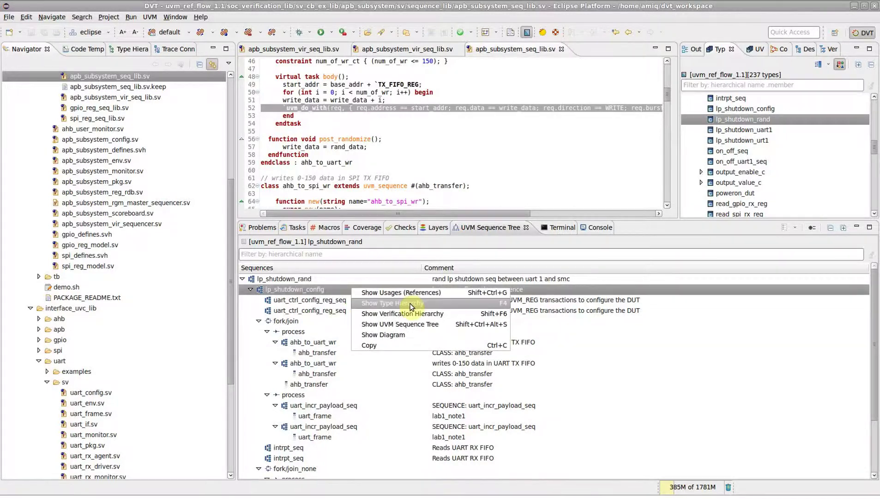
pyautogui.click(445, 324)
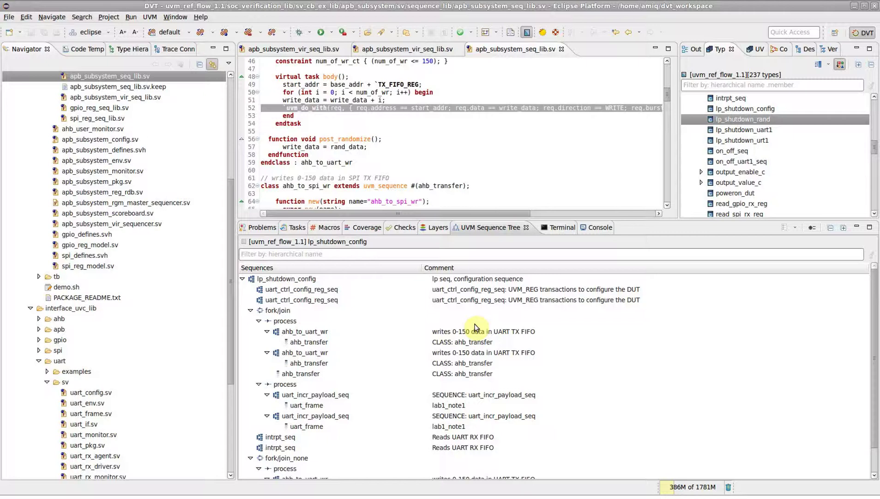
# Step: Reopen apb_subsystem_top.u2a_incr_payload from the tree history and turn on Prepend Package Name
pyautogui.click(796, 229)
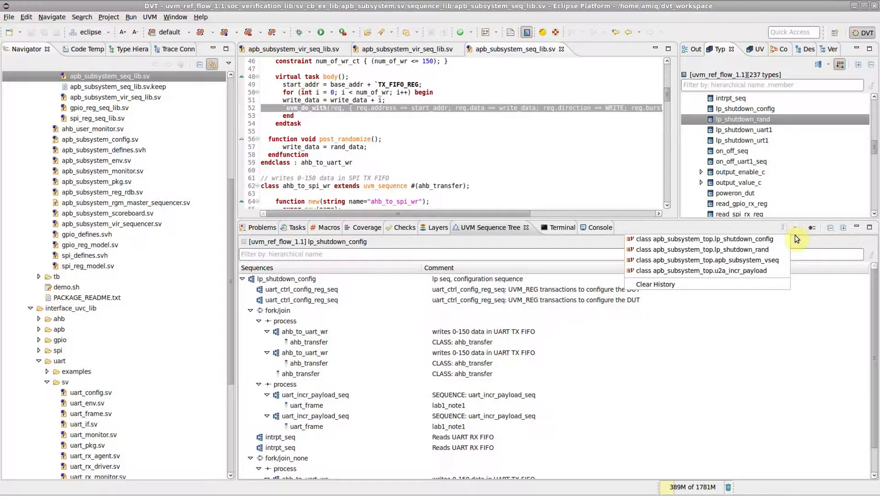
pyautogui.click(781, 272)
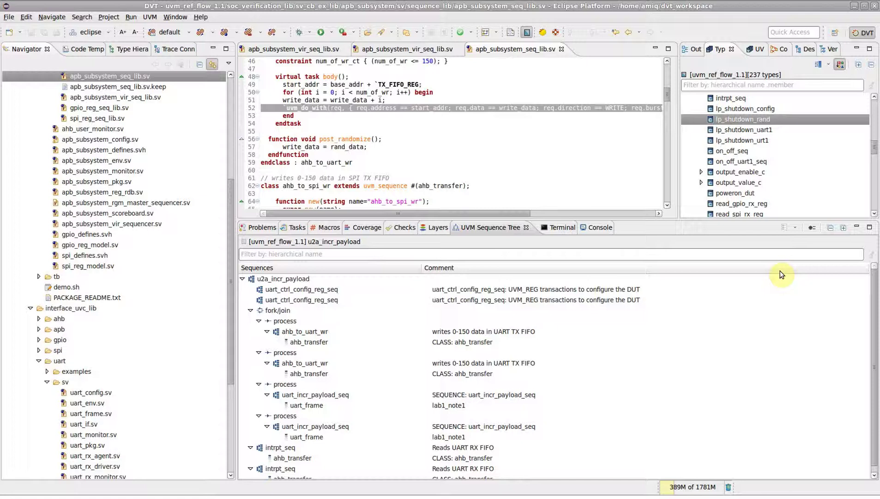
pyautogui.click(810, 230)
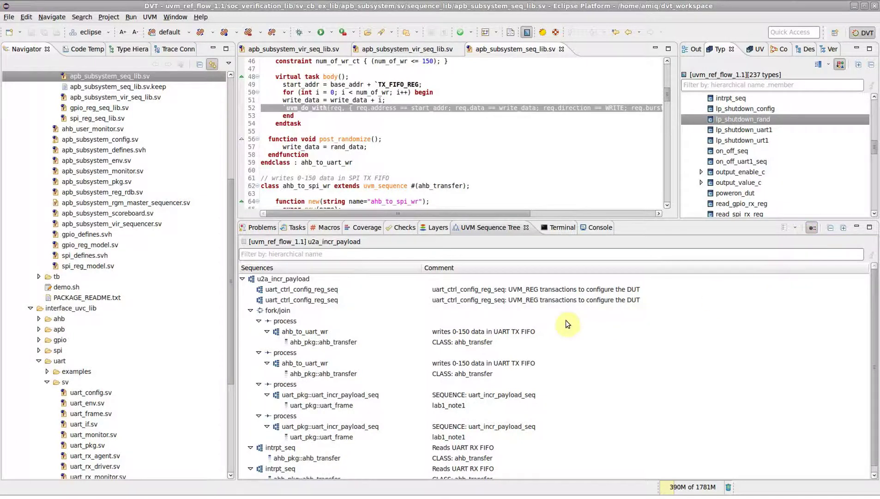